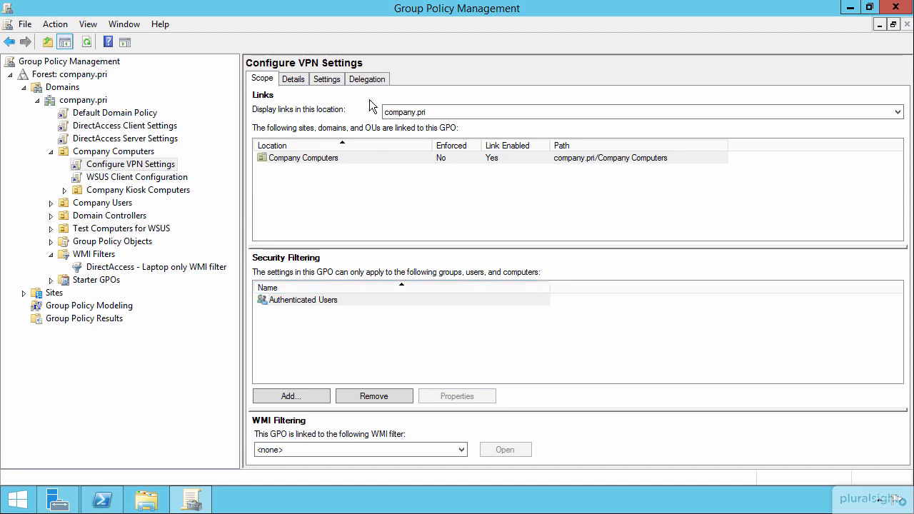
Remove the Company Kiosk Computers group from the delegation permissions of the Configure VPN Settings GPO
{"action": "left_click", "coordinate": [369, 81]}
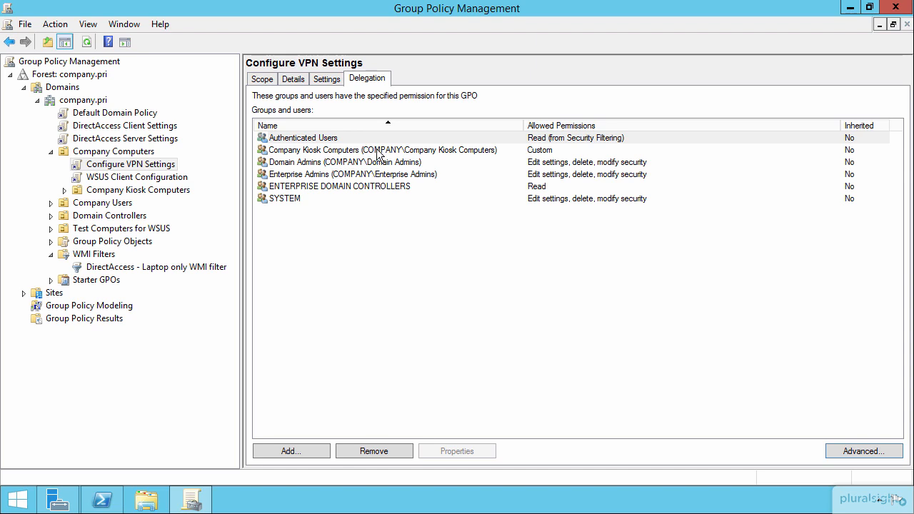
{"action": "left_click", "coordinate": [380, 153]}
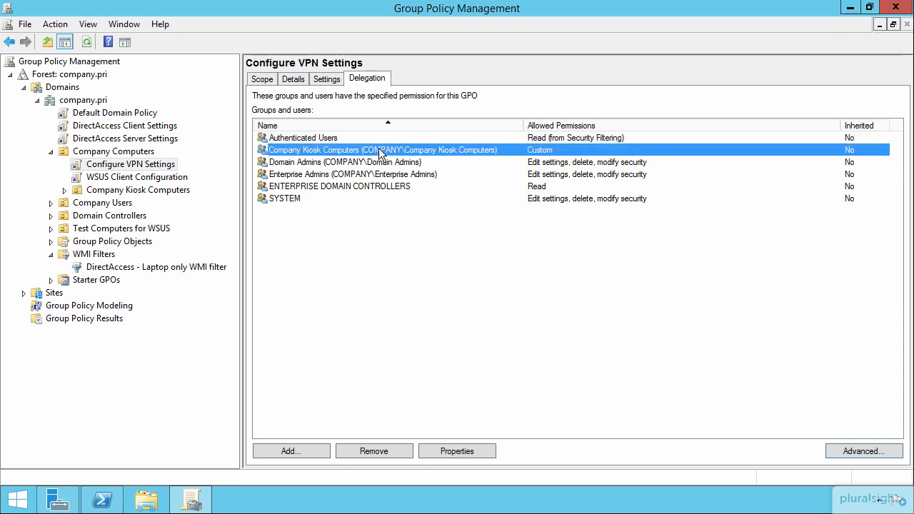
{"action": "left_click", "coordinate": [385, 454]}
{"action": "left_click", "coordinate": [473, 283]}
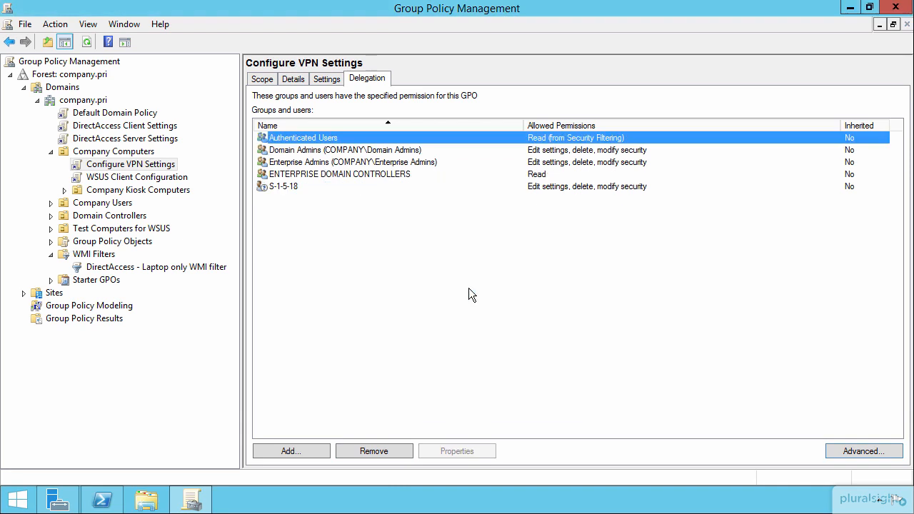
Return to the GPO's scope settings and display the queries of the DirectAccess - Laptop only WMI filter
{"action": "left_click", "coordinate": [262, 78]}
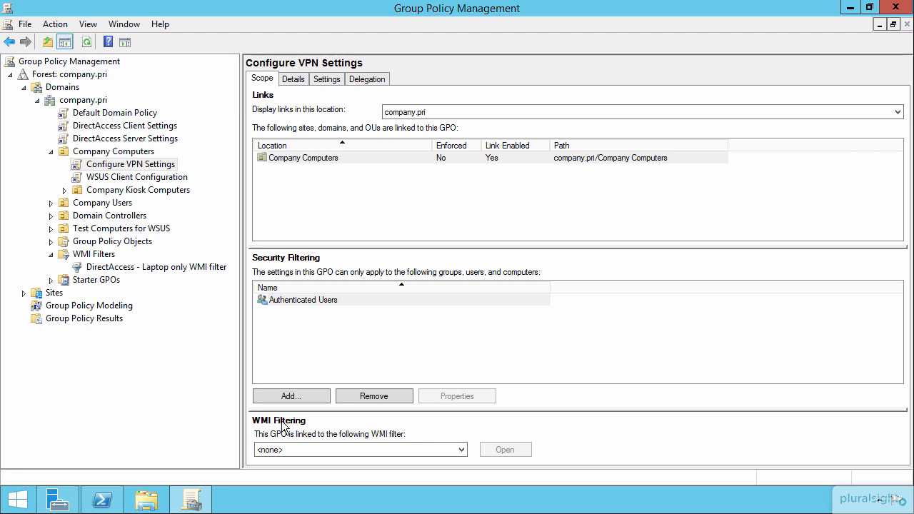
{"action": "left_click", "coordinate": [127, 267]}
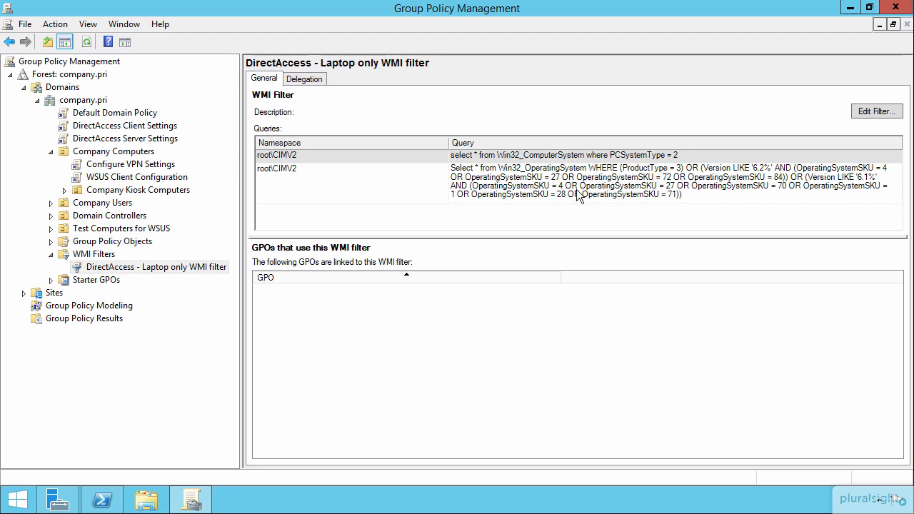
Switch to Windows PowerShell and query the computer system class with gwmi win32_computersystem
{"action": "left_click", "coordinate": [102, 500]}
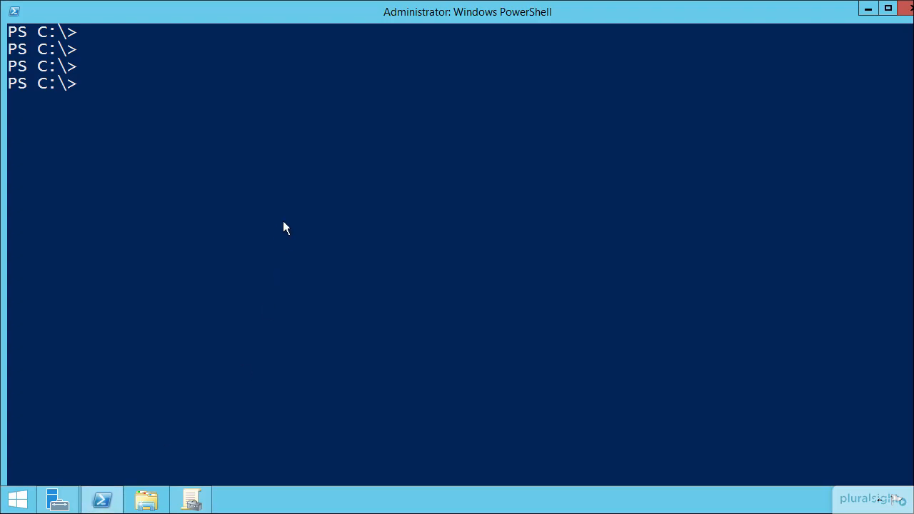
{"action": "type", "text": "gwmi"}
{"action": "type", "text": "win32"}
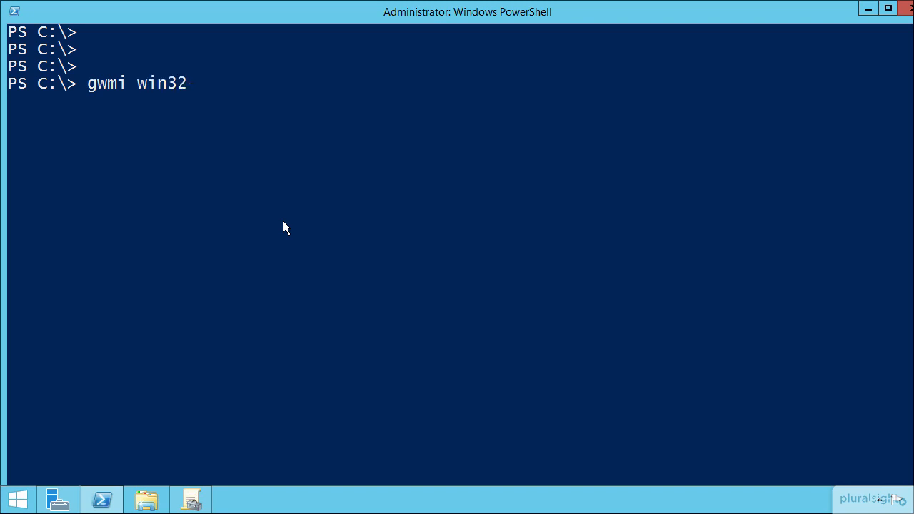
{"action": "type", "text": "_computersystem"}
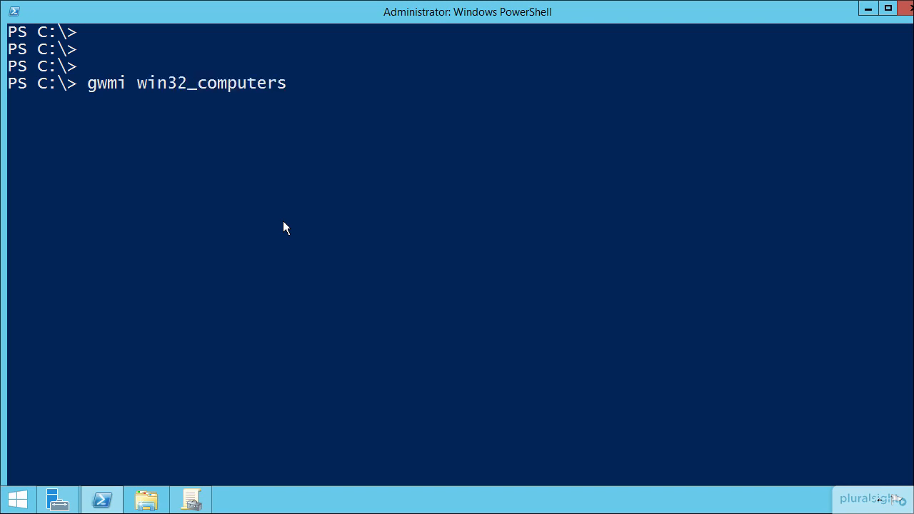
{"action": "key", "text": "Return"}
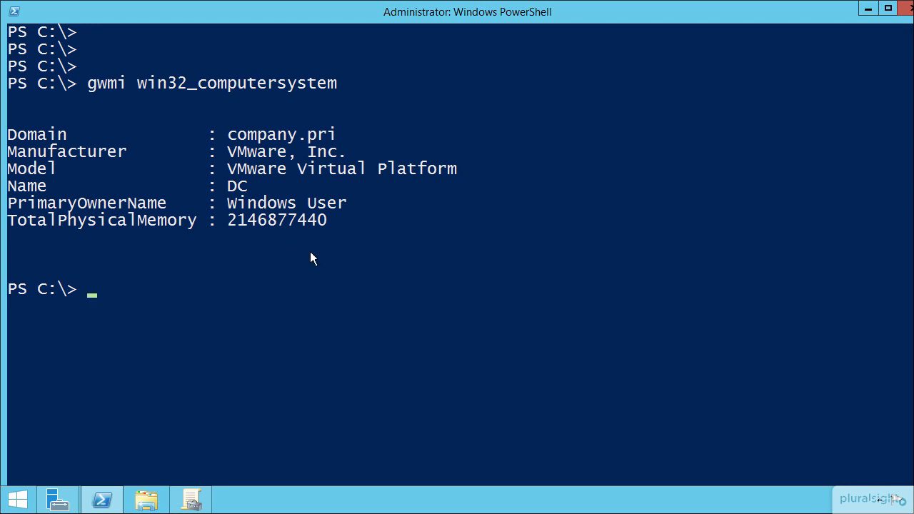
List every property of the computer system class with gwmi win32_computersystem | fl * and review the full output
{"action": "key", "text": "Up"}
{"action": "type", "text": "| fl"}
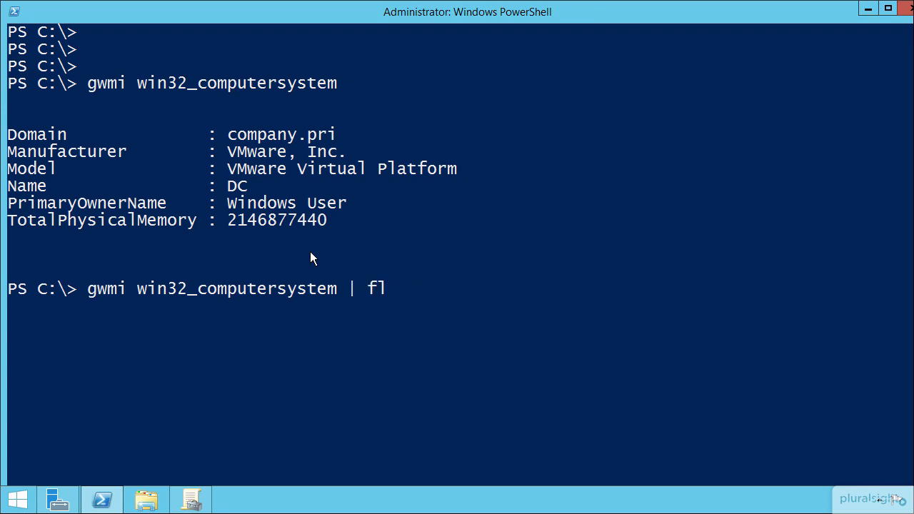
{"action": "key", "text": "Return"}
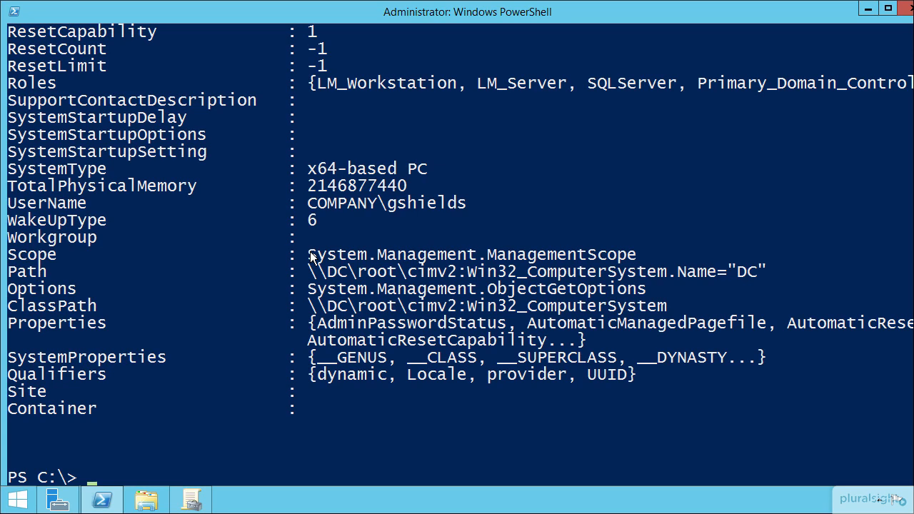
{"action": "scroll", "coordinate": [320, 275], "scroll_direction": "up", "scroll_amount": 6}
{"action": "scroll", "coordinate": [321, 270], "scroll_direction": "up", "scroll_amount": 1}
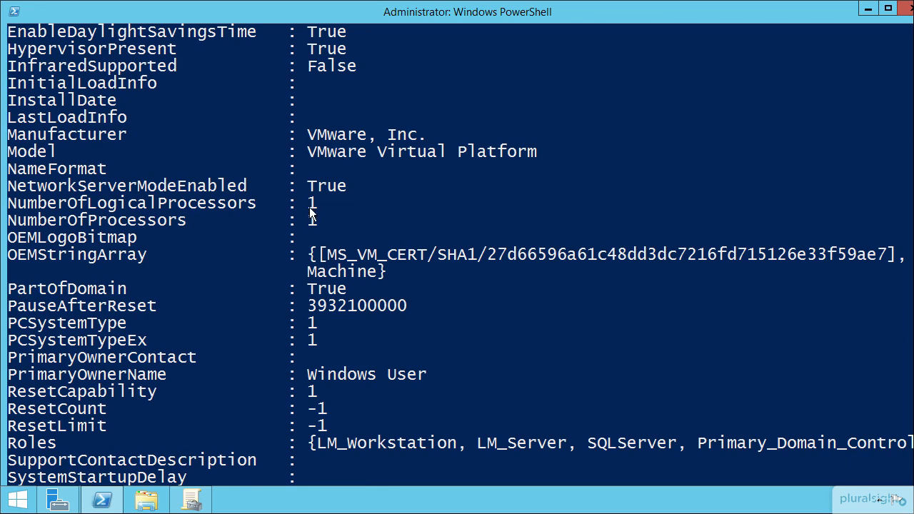
{"action": "scroll", "coordinate": [312, 227], "scroll_direction": "up", "scroll_amount": 5}
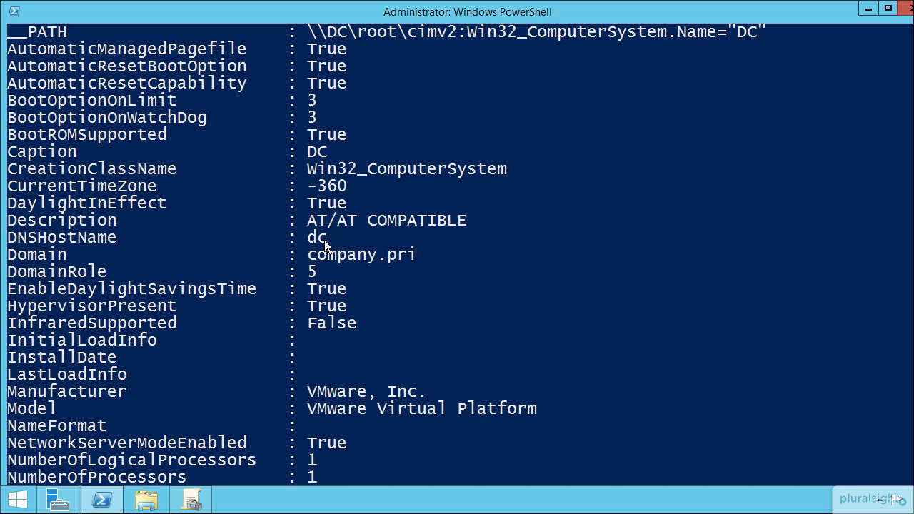
{"action": "scroll", "coordinate": [334, 288], "scroll_direction": "up", "scroll_amount": 5}
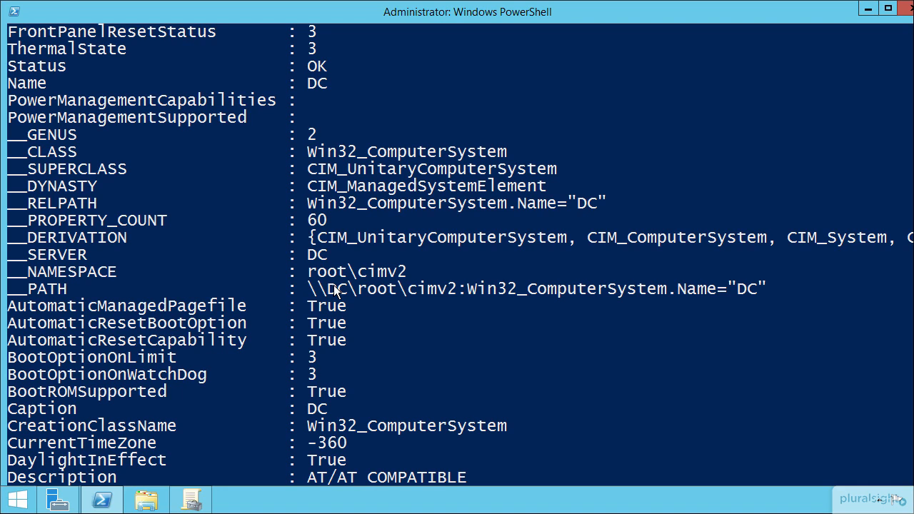
{"action": "scroll", "coordinate": [333, 293], "scroll_direction": "up", "scroll_amount": 5}
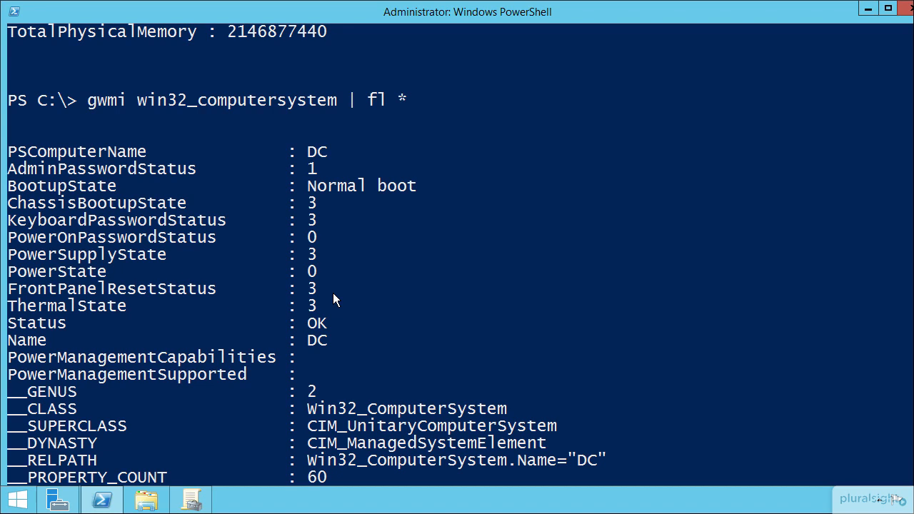
Query the BIOS and operating system classes with gwmi win32_bios and gwmi win32_operatingsystem
{"action": "type", "text": "gw"}
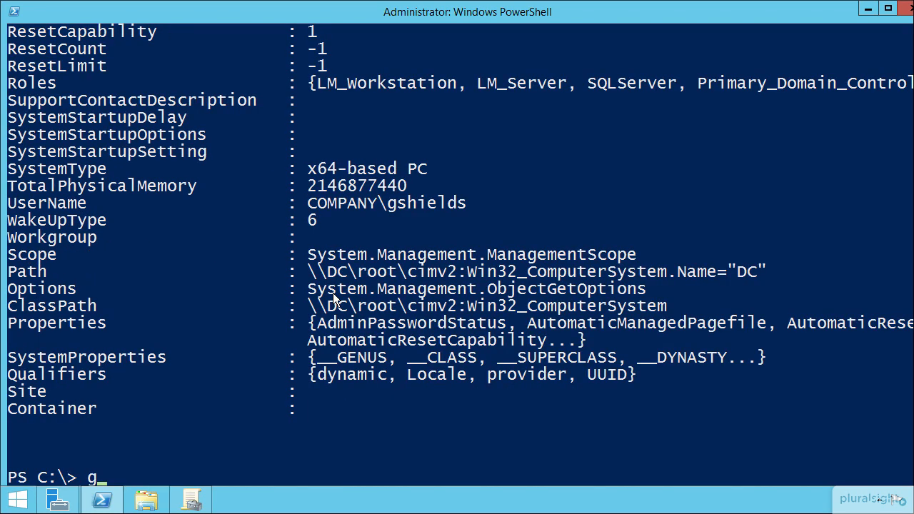
{"action": "type", "text": "mi win32_bios"}
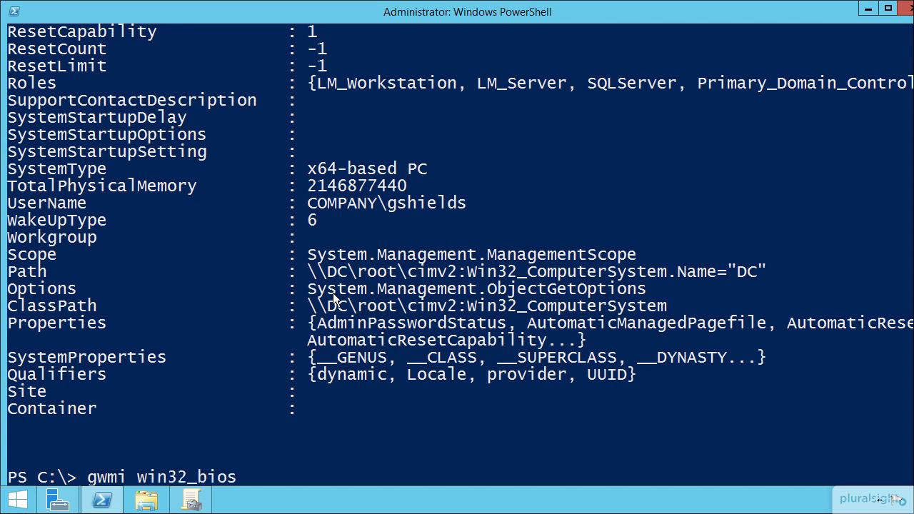
{"action": "key", "text": "Return"}
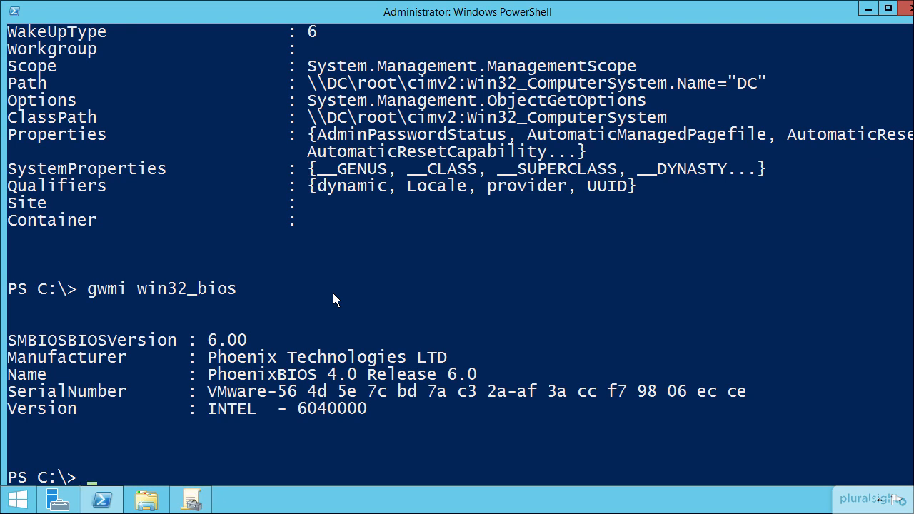
{"action": "type", "text": "gwmi win32_operatingsystem"}
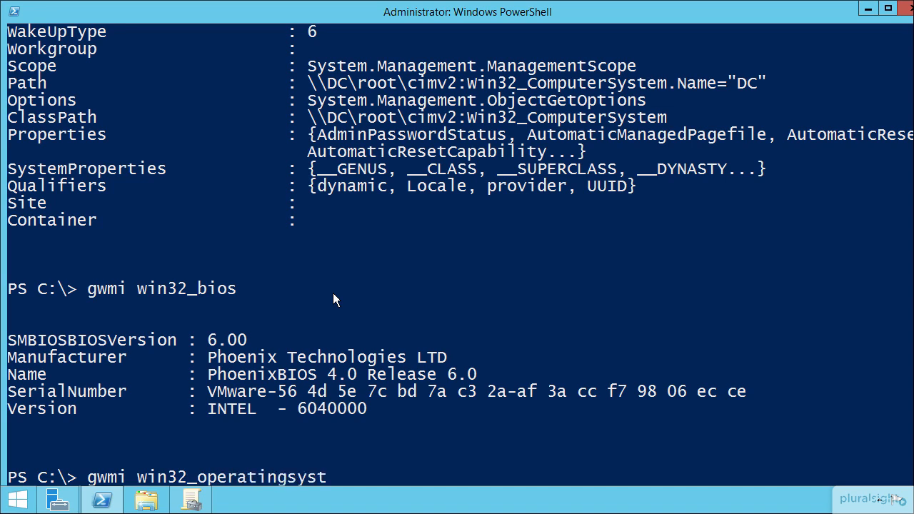
{"action": "key", "text": "Return"}
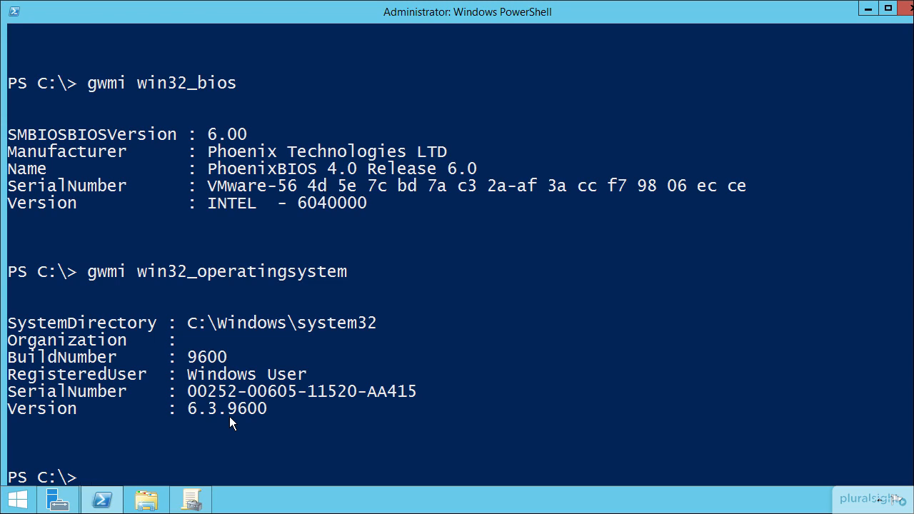
Clear the PowerShell console with the cls command
{"action": "type", "text": "cs"}
{"action": "key", "text": "Return"}
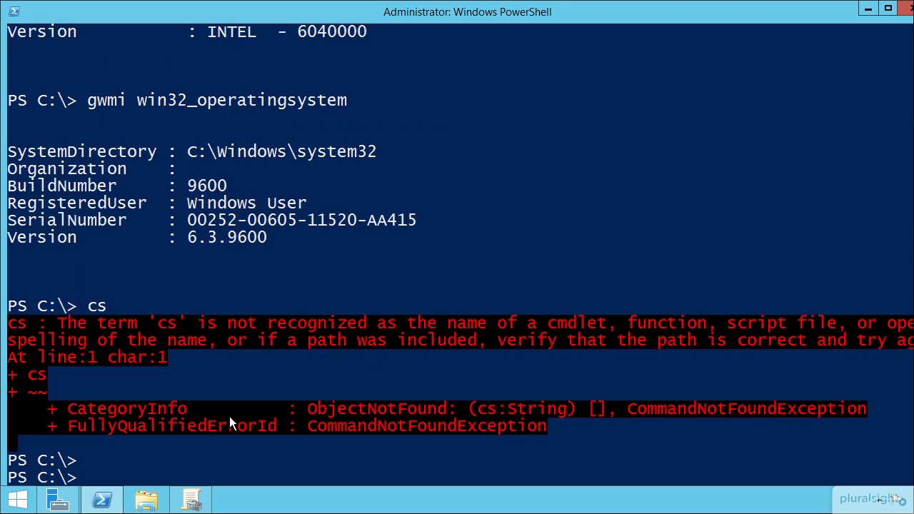
{"action": "key", "text": "Return"}
{"action": "type", "text": "cls"}
{"action": "key", "text": "Return"}
{"action": "key", "text": "Return"}
{"action": "key", "text": "Return"}
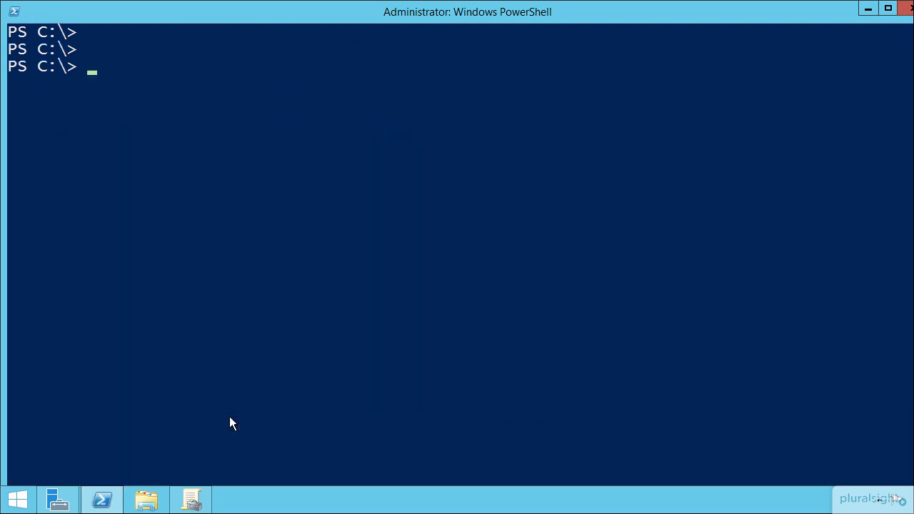
Query only the computer's model with gwmi win32_computersystem | select model
{"action": "type", "text": "gwmi win32_computersystem | select model"}
{"action": "key", "text": "Return"}
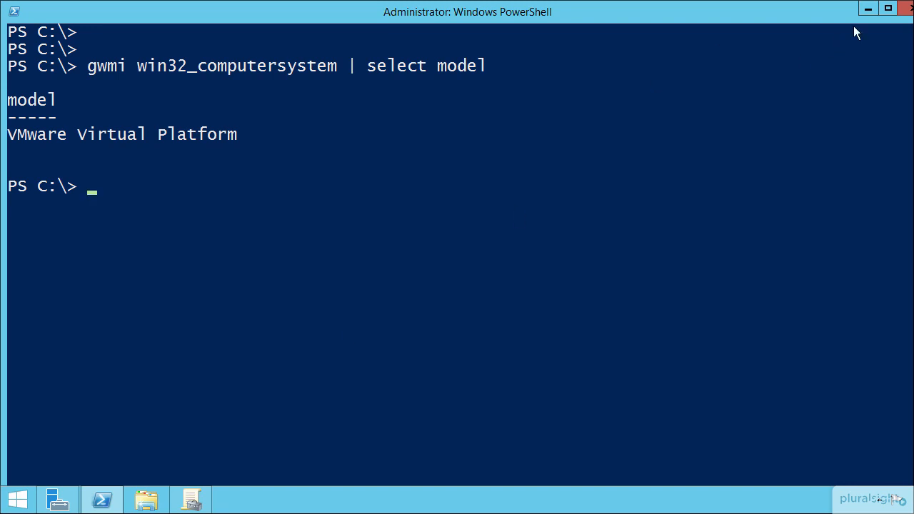
Return to Group Policy Management and start a new WMI filter named Dell Laptop
{"action": "left_click", "coordinate": [868, 9]}
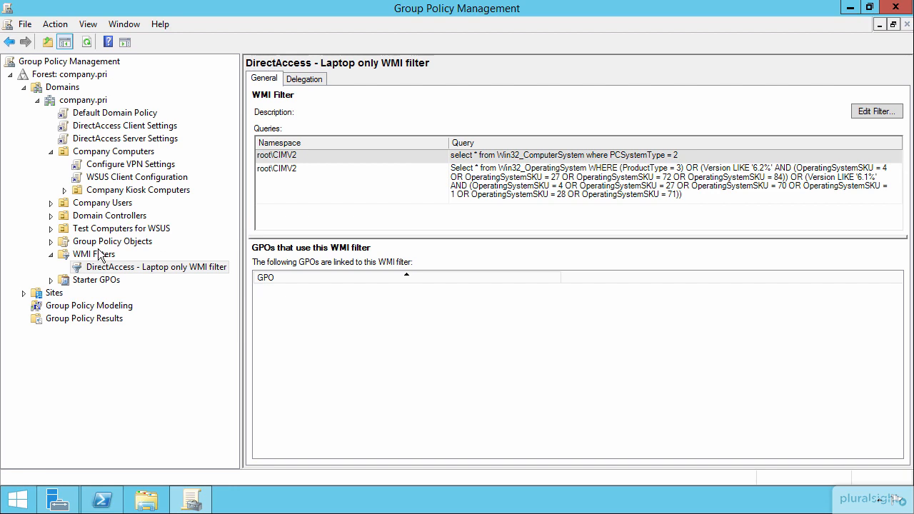
{"action": "right_click", "coordinate": [95, 257]}
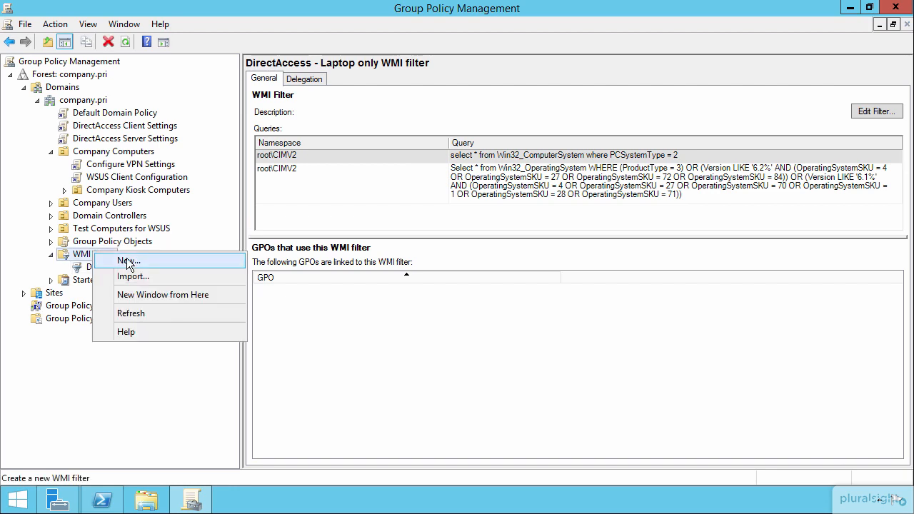
{"action": "left_click", "coordinate": [123, 259]}
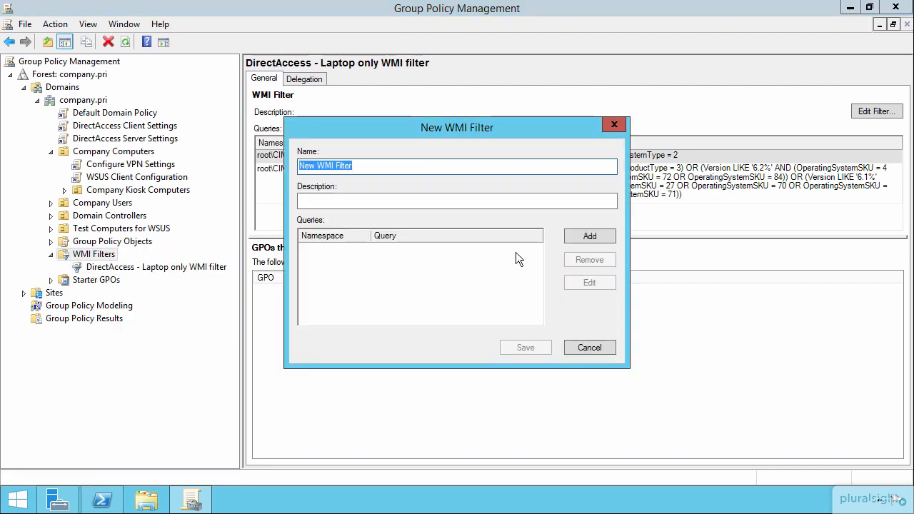
{"action": "type", "text": "Dell Laptop"}
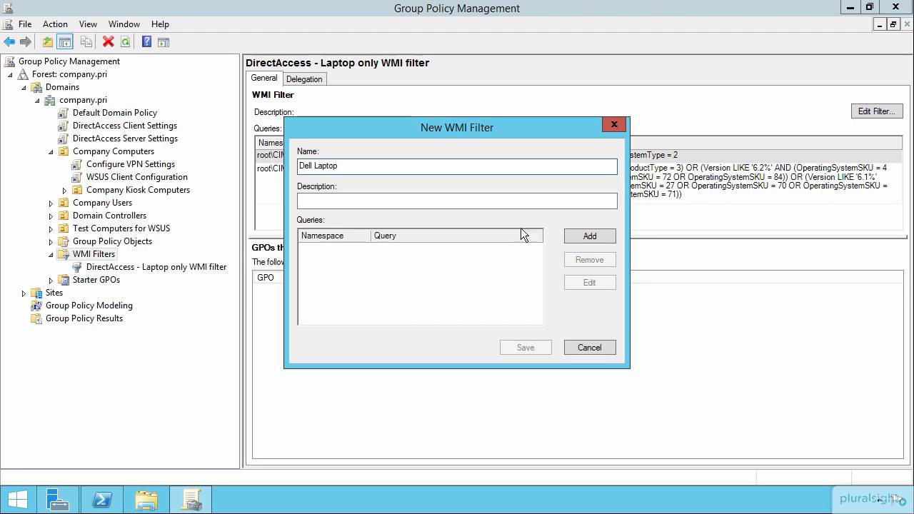
Add the root\CIMv2 query select * from win32_computersystem where (model LIKE "Dell Laptop") to the filter, accepting the namespace
{"action": "left_click", "coordinate": [582, 239]}
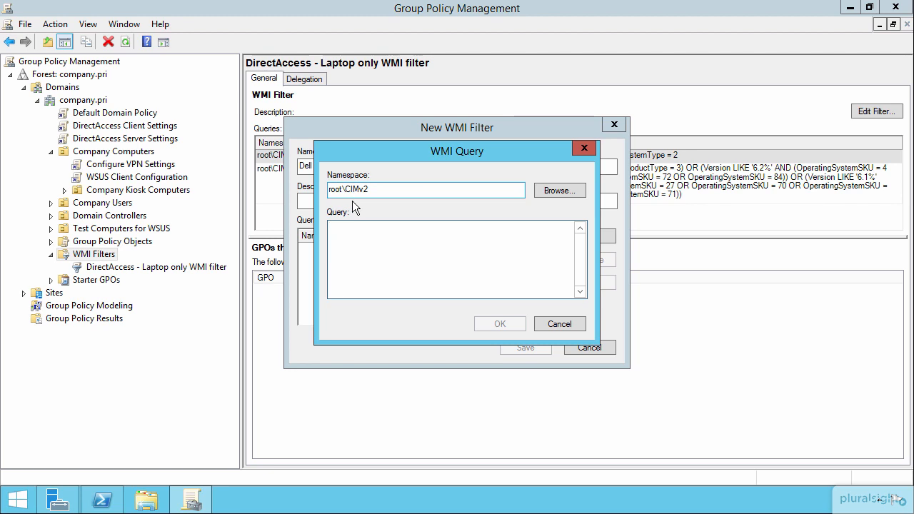
{"action": "type", "text": "sele"}
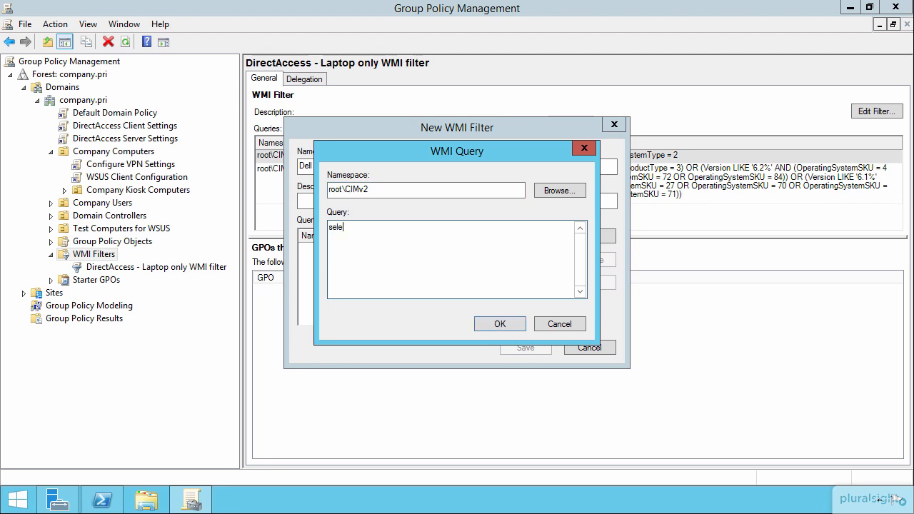
{"action": "type", "text": "ct * from win32_computersystem where (model "}
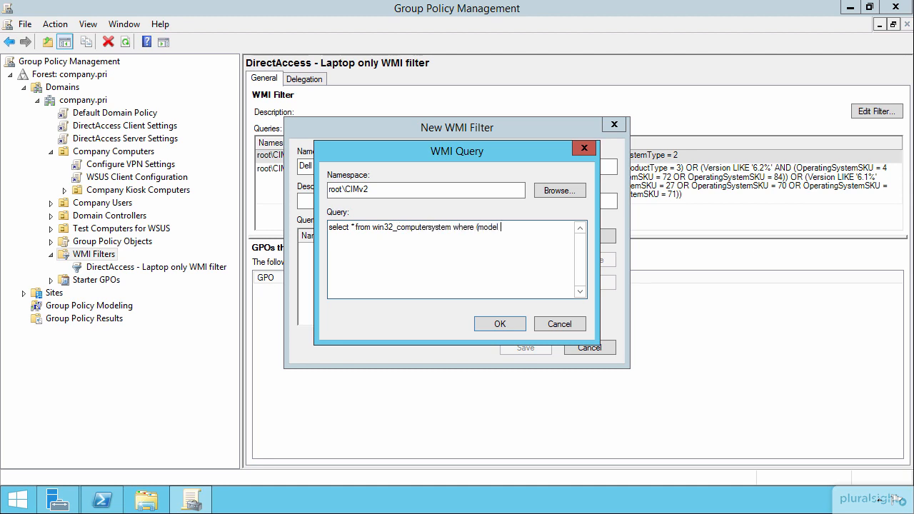
{"action": "type", "text": "LIKE \"Dell Laptop:)"}
{"action": "key", "text": "BackSpace"}
{"action": "key", "text": "BackSpace"}
{"action": "type", "text": "\")"}
{"action": "left_click", "coordinate": [497, 325]}
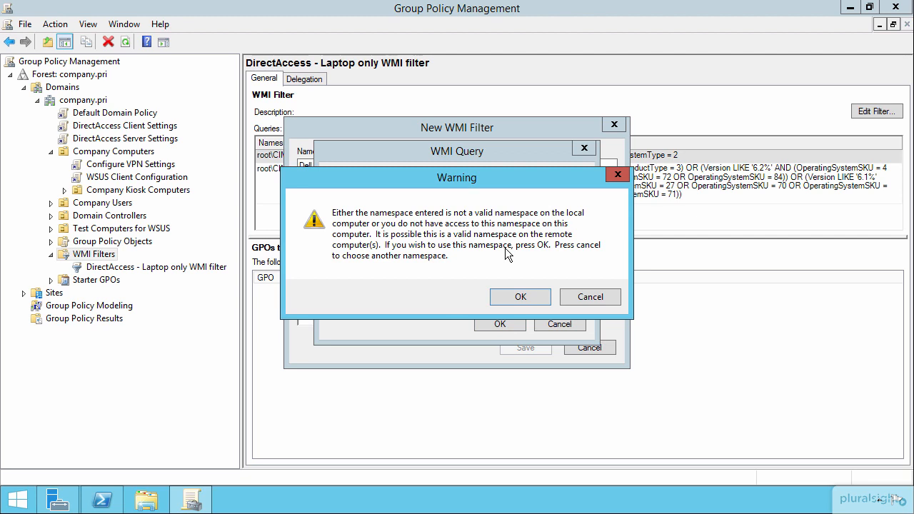
{"action": "left_click", "coordinate": [521, 297]}
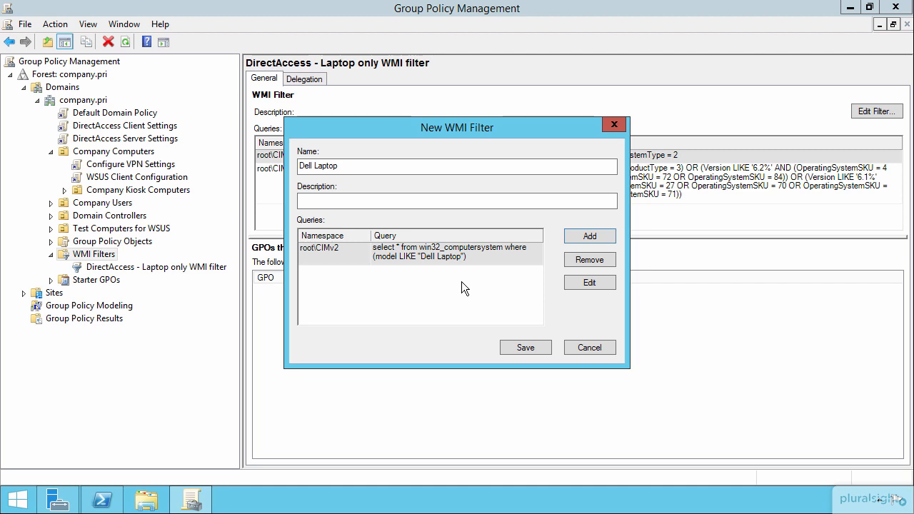
Add a second root\CIMv2 query, select * from win32_operatingsystem where (caption like "Microsoft Windows 8%"), and save the filter
{"action": "left_click", "coordinate": [589, 235]}
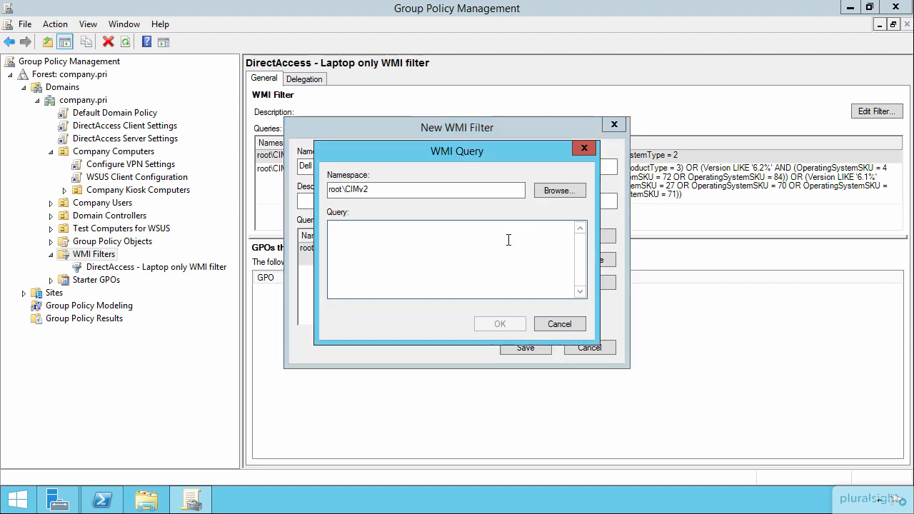
{"action": "type", "text": "select * from win32_opera"}
{"action": "key", "text": "BackSpace"}
{"action": "key", "text": "BackSpace"}
{"action": "key", "text": "BackSpace"}
{"action": "type", "text": "peratingsystem where (caption like \"Microsoft Windows 8"}
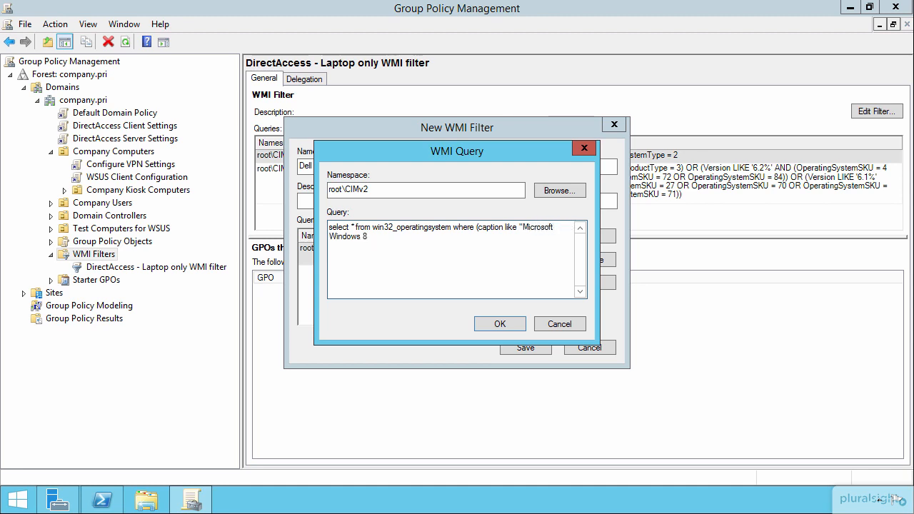
{"action": "type", "text": "%\")"}
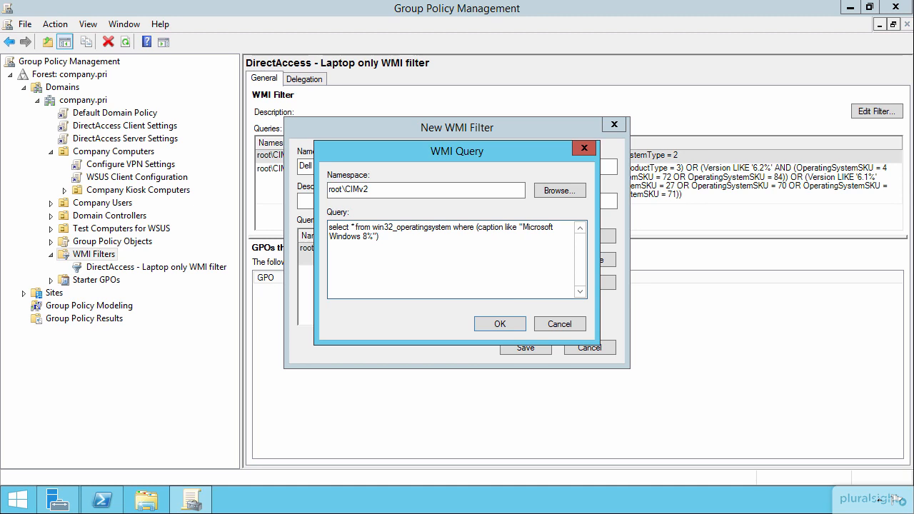
{"action": "left_click", "coordinate": [495, 322]}
{"action": "left_click", "coordinate": [500, 298]}
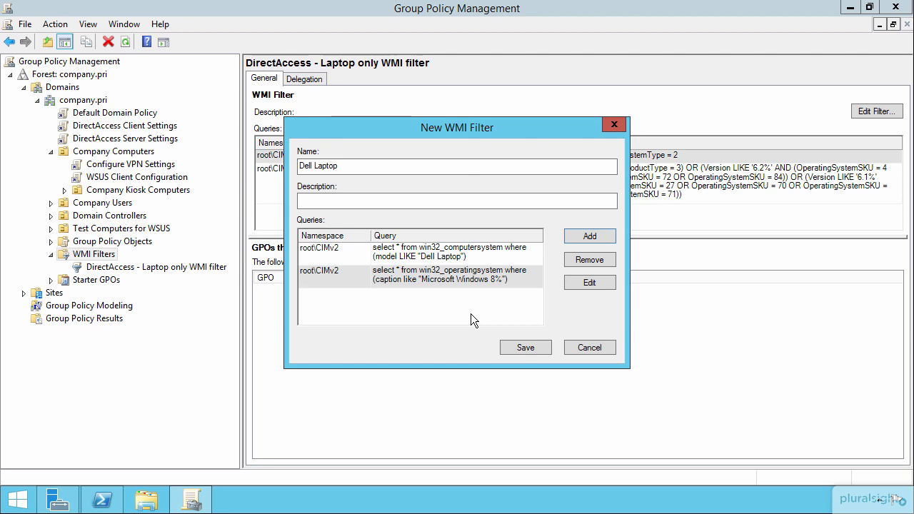
{"action": "left_click", "coordinate": [535, 346]}
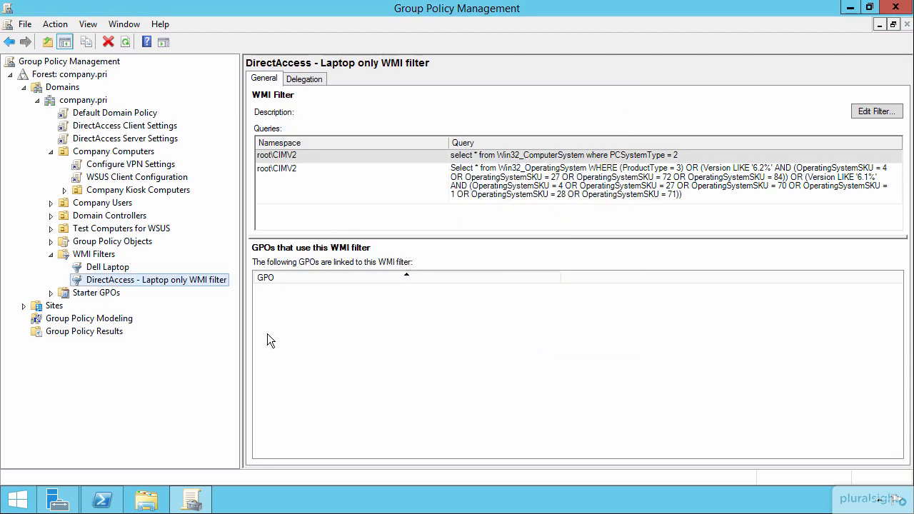
Link the Dell Laptop WMI filter to the Configure VPN Settings GPO and confirm the change
{"action": "left_click", "coordinate": [143, 166]}
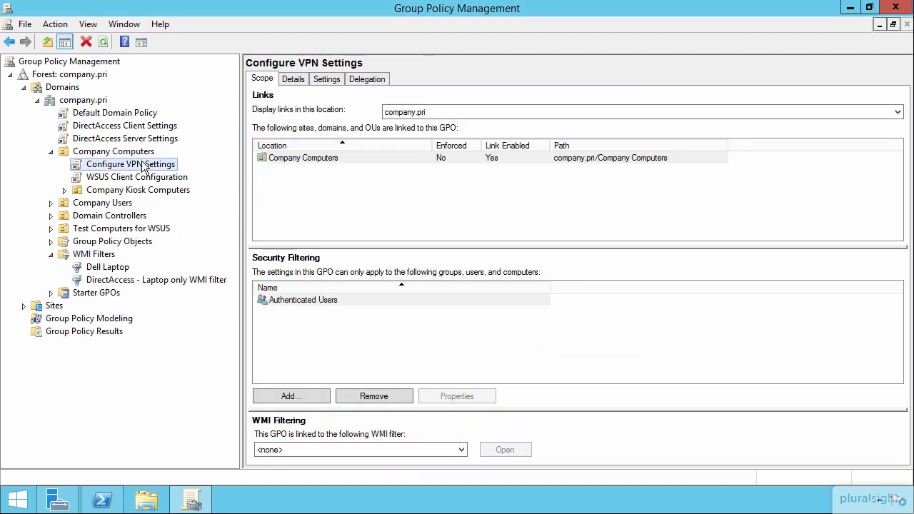
{"action": "left_click", "coordinate": [297, 451]}
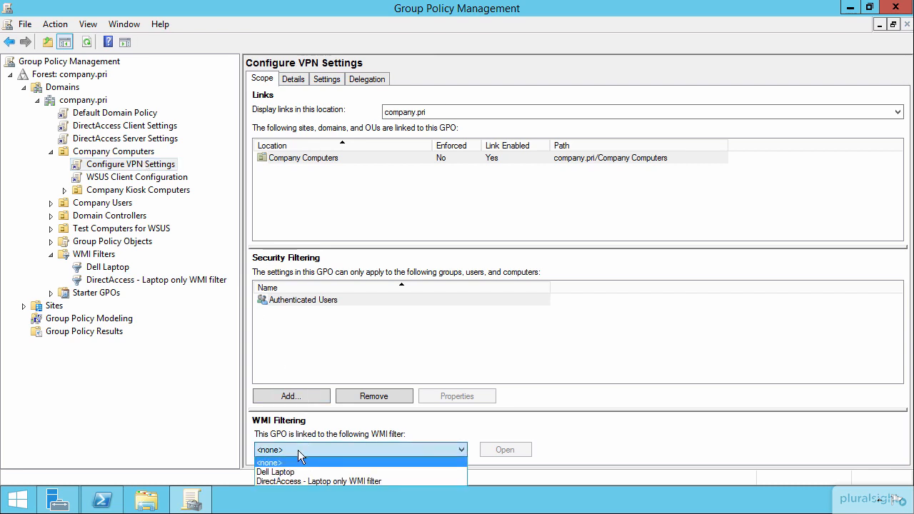
{"action": "left_click", "coordinate": [280, 473]}
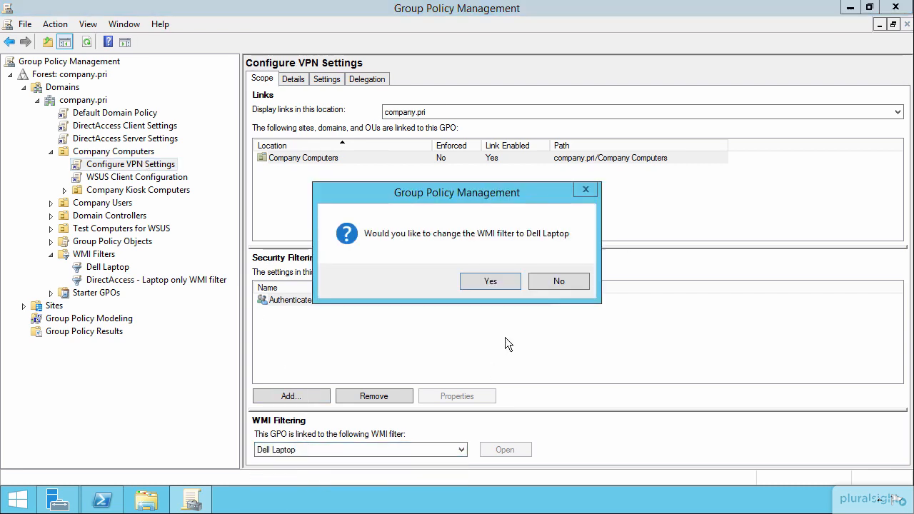
{"action": "left_click", "coordinate": [490, 282]}
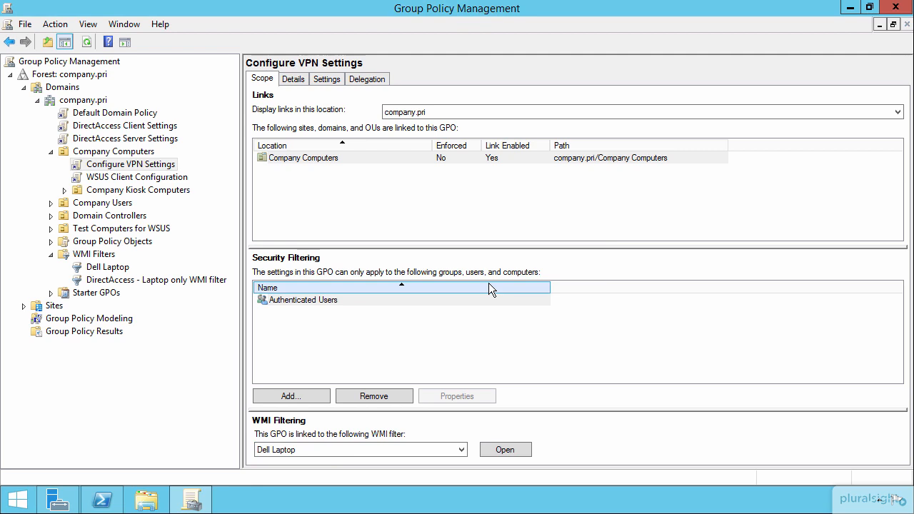